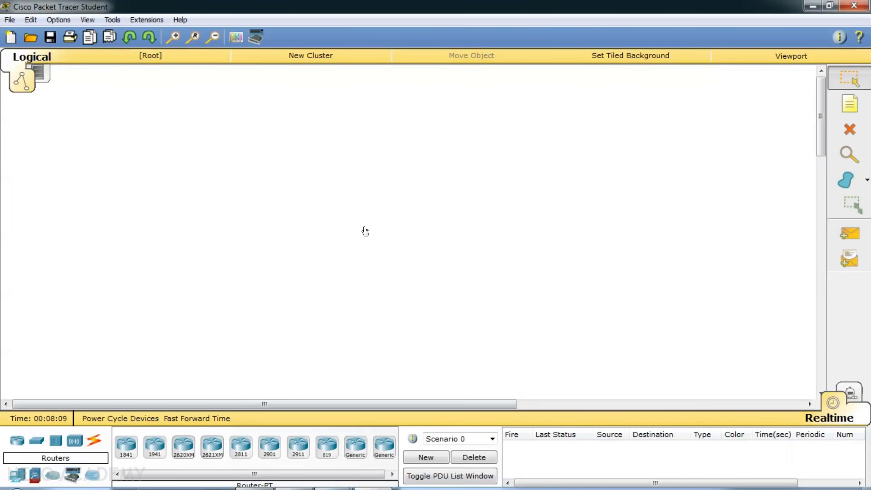
- Place a 2960 switch near the top of the workspace
click(35, 442)
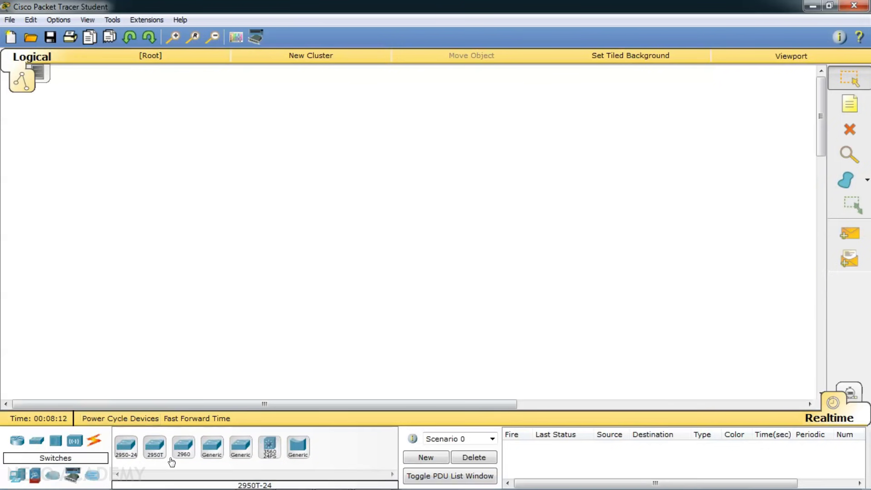
click(184, 449)
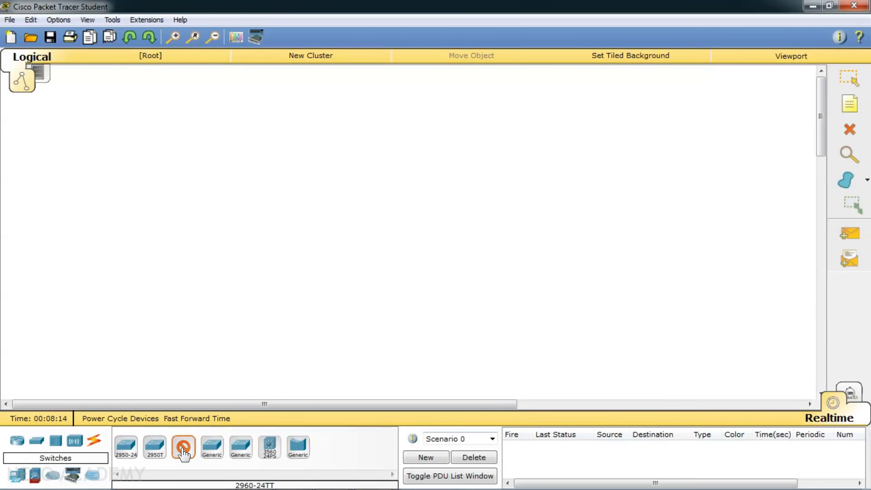
click(356, 132)
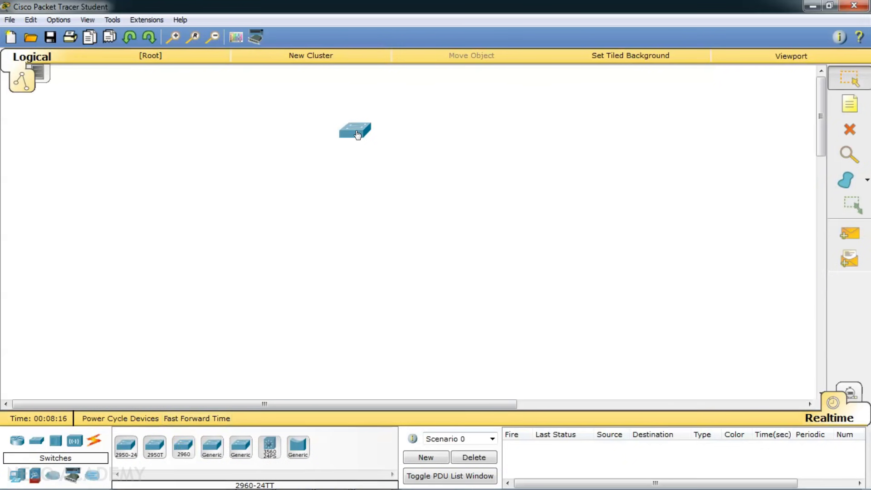
- Place five generic PC-PT PCs in a row below the switch
click(17, 477)
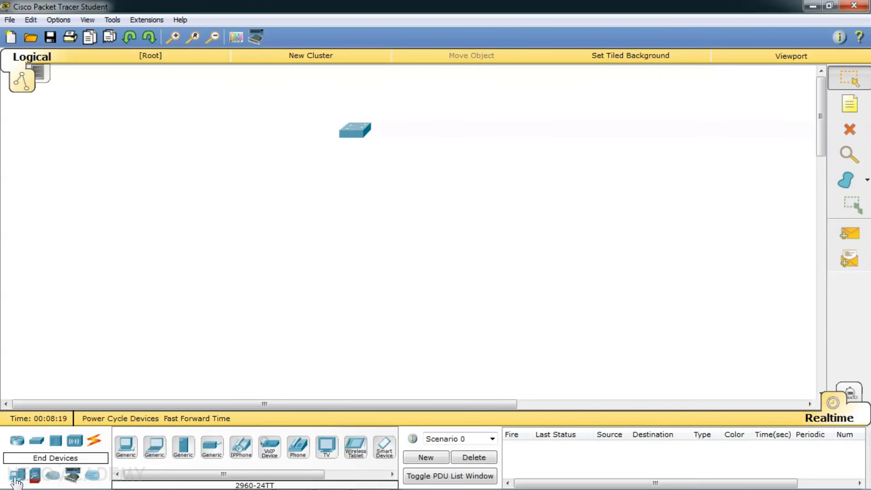
click(125, 450)
click(121, 282)
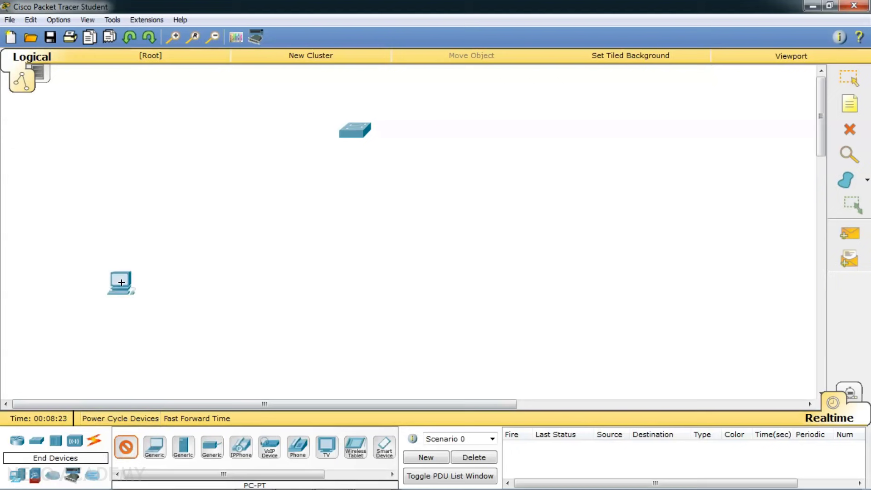
click(213, 286)
click(290, 284)
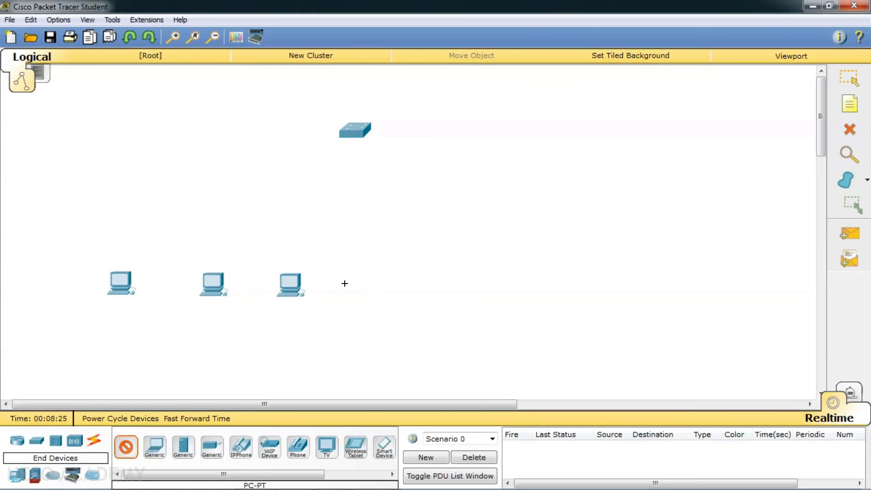
click(384, 283)
click(486, 281)
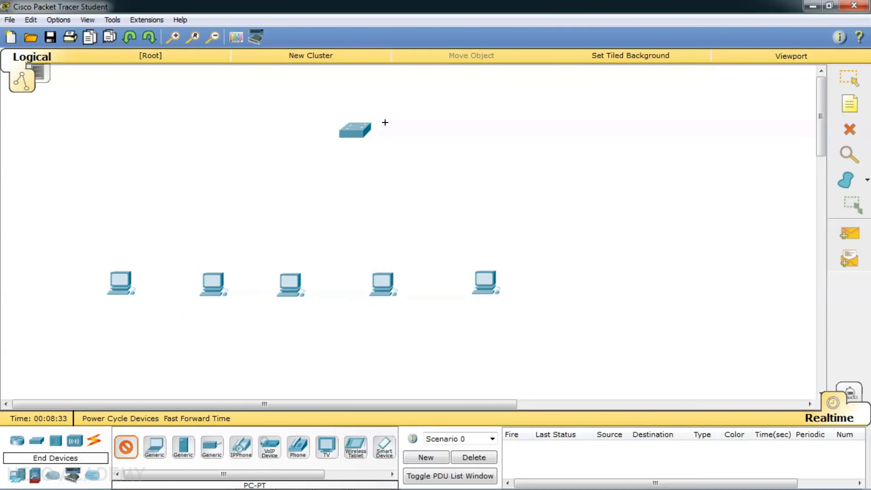
mouse_move(350, 132)
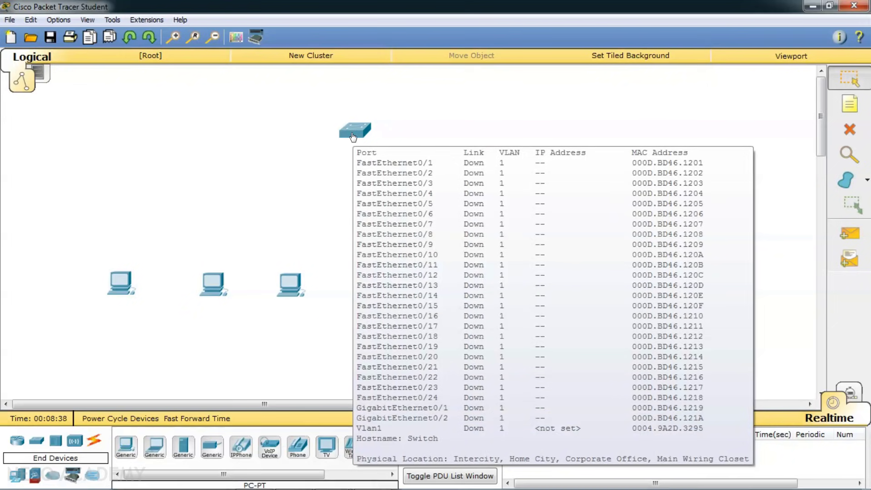
- Inspect Switch0's physical front panel ports, scrolling right, then close its window
click(351, 132)
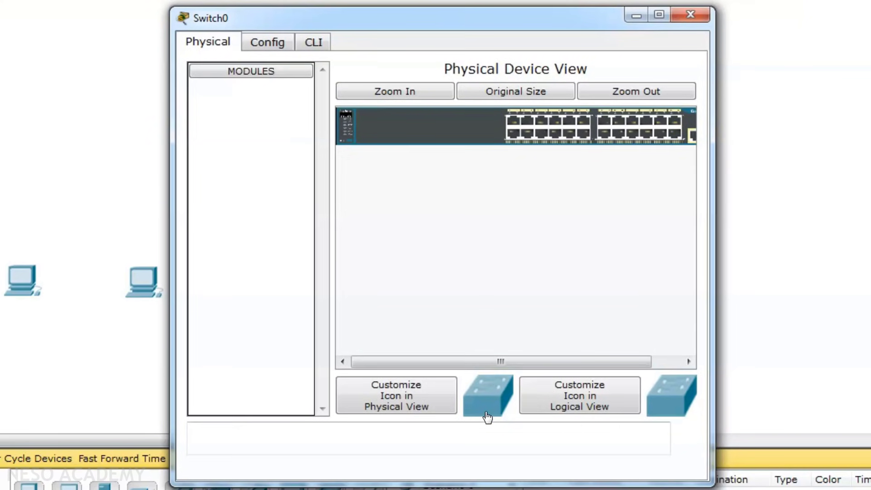
drag(499, 361, 558, 362)
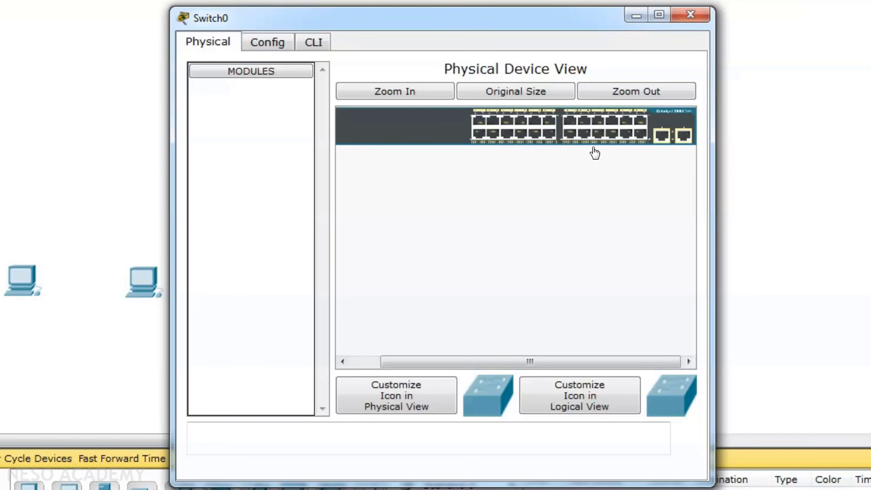
click(690, 24)
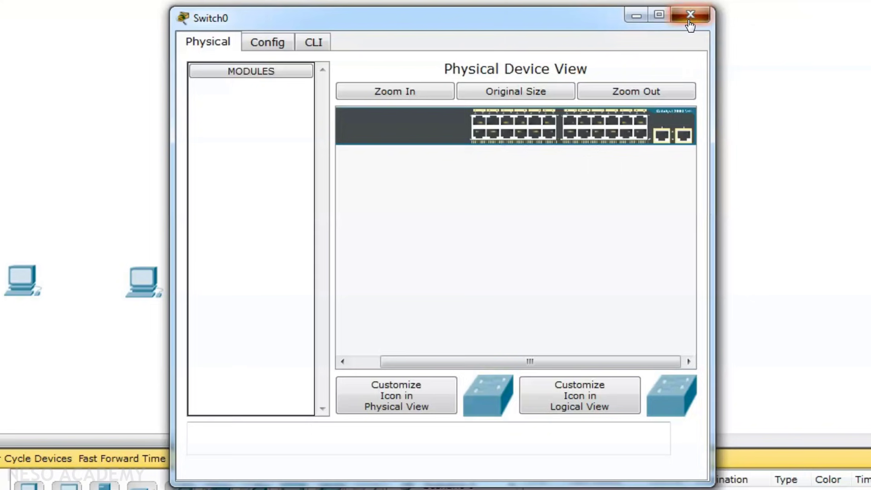
- Show the Connections category's cable types, such as Copper Straight-Through
mouse_move(322, 86)
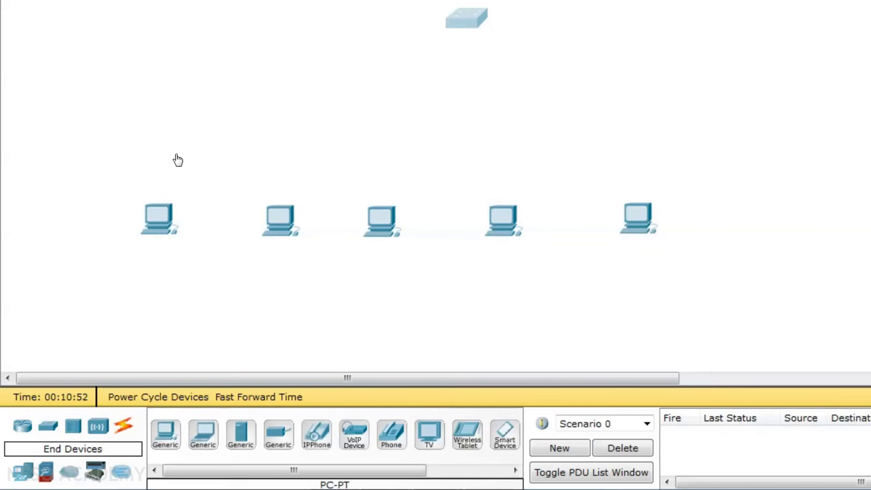
click(119, 429)
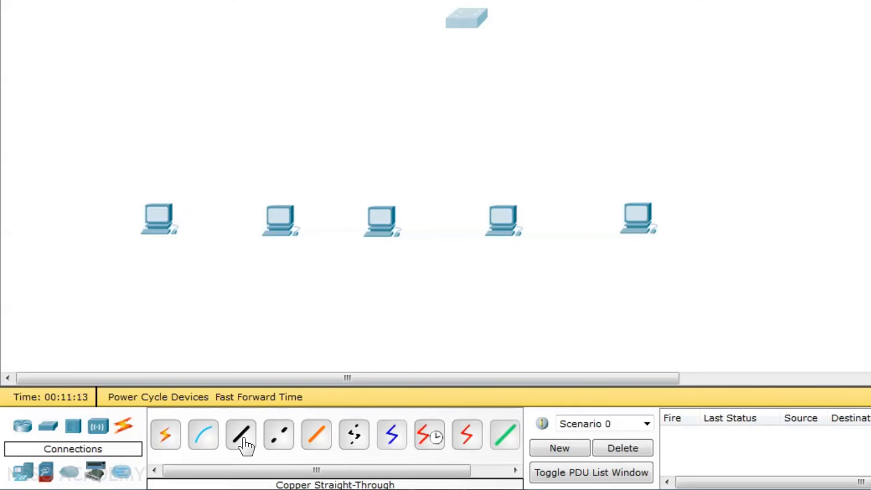
- Cable the PCs to Switch0 using Automatically Choose Connection Type, then exit connection mode
click(165, 436)
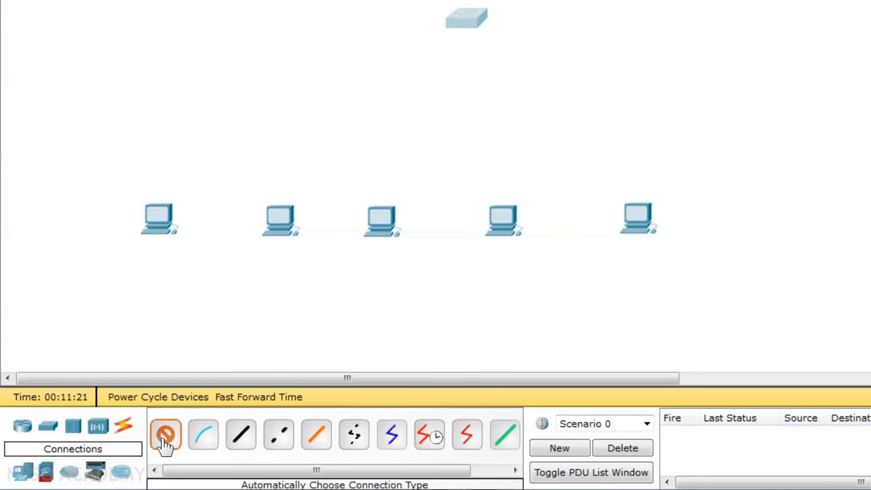
mouse_move(151, 216)
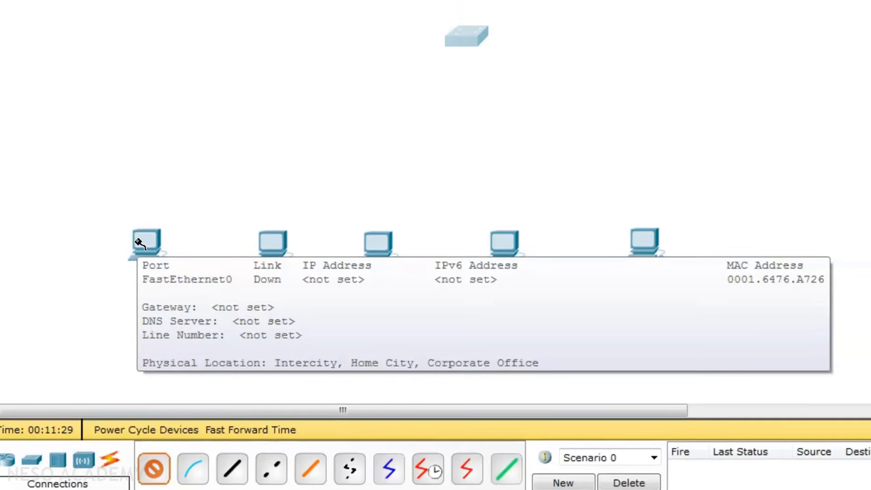
click(152, 217)
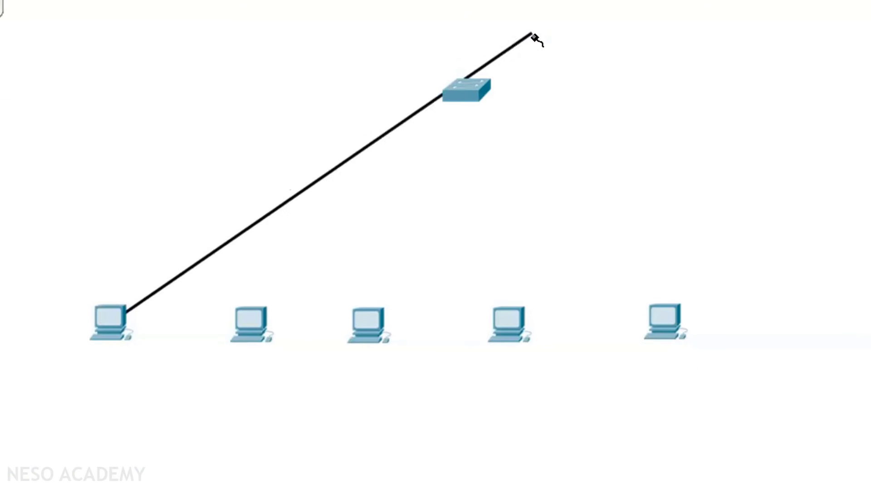
click(465, 91)
click(249, 317)
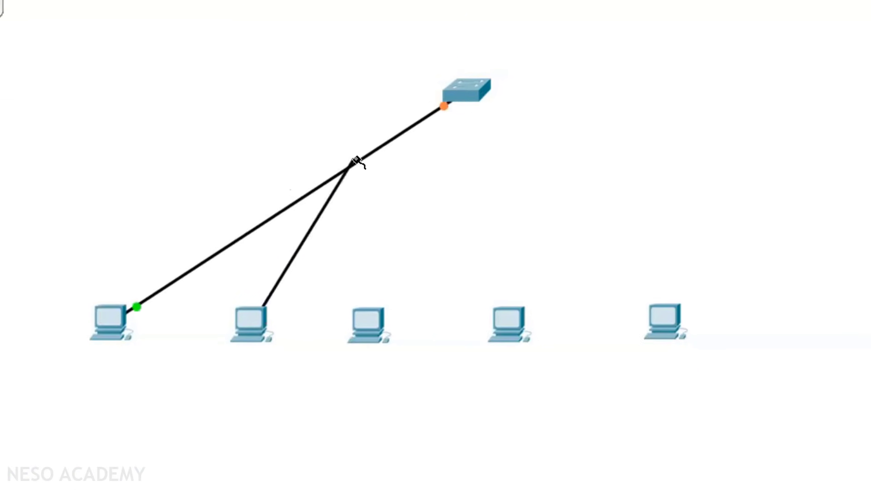
click(471, 96)
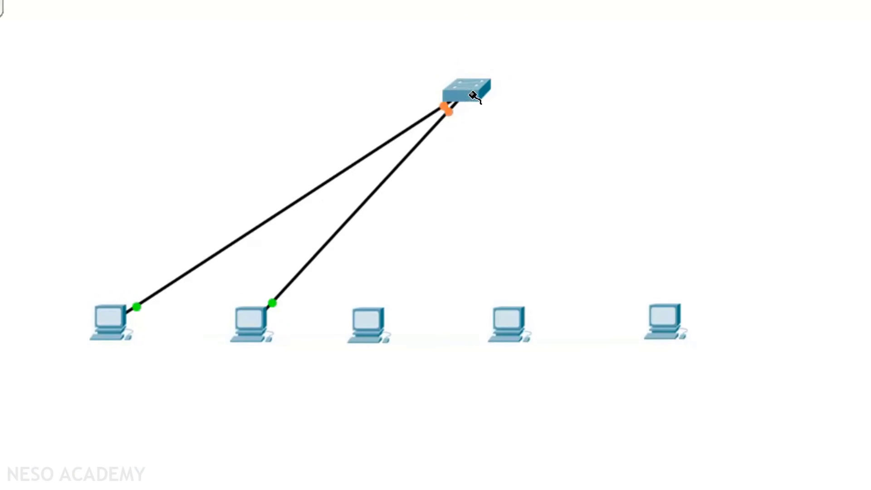
click(368, 322)
click(453, 85)
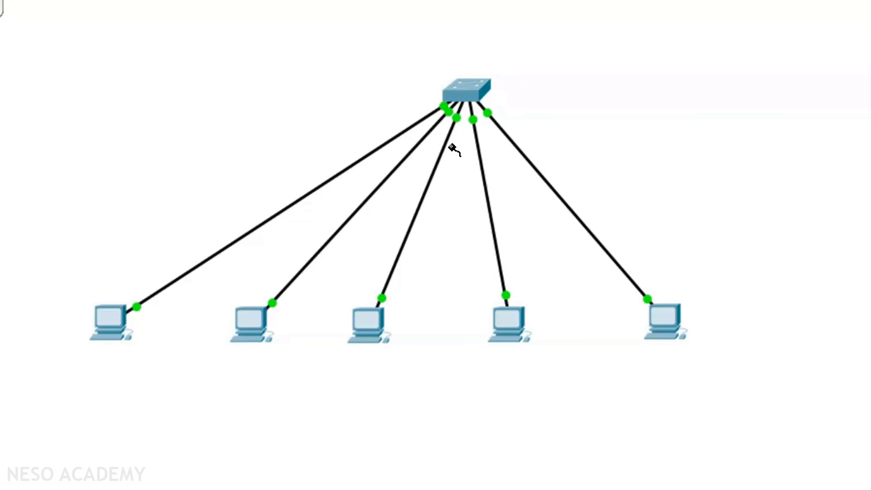
key(Escape)
- Give PC0 static IP 10.10.10.1 with subnet mask 255.0.0.0
click(111, 322)
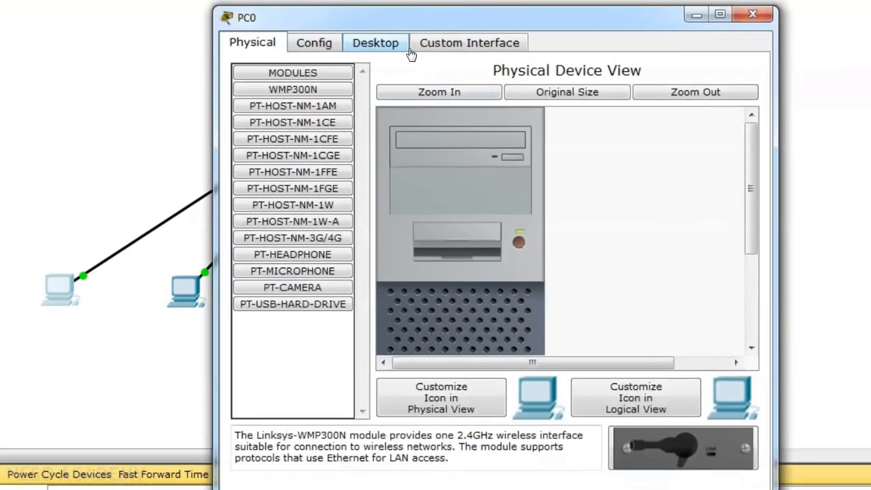
click(462, 47)
click(263, 118)
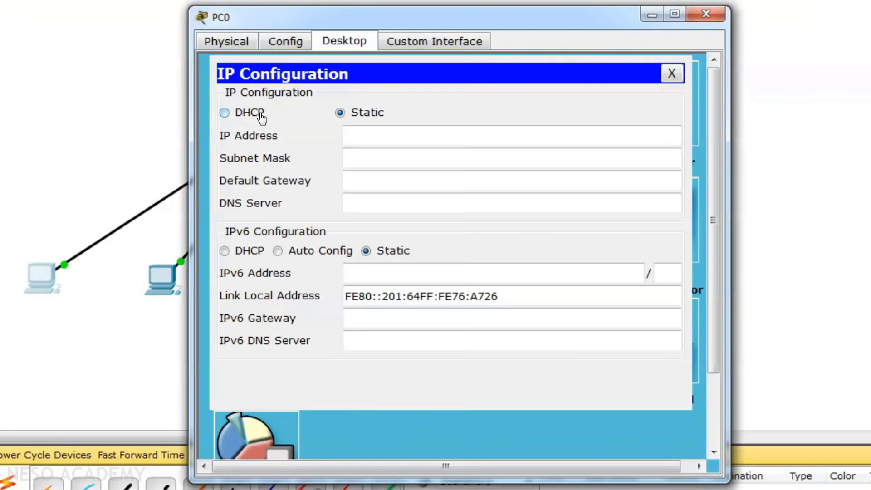
click(356, 133)
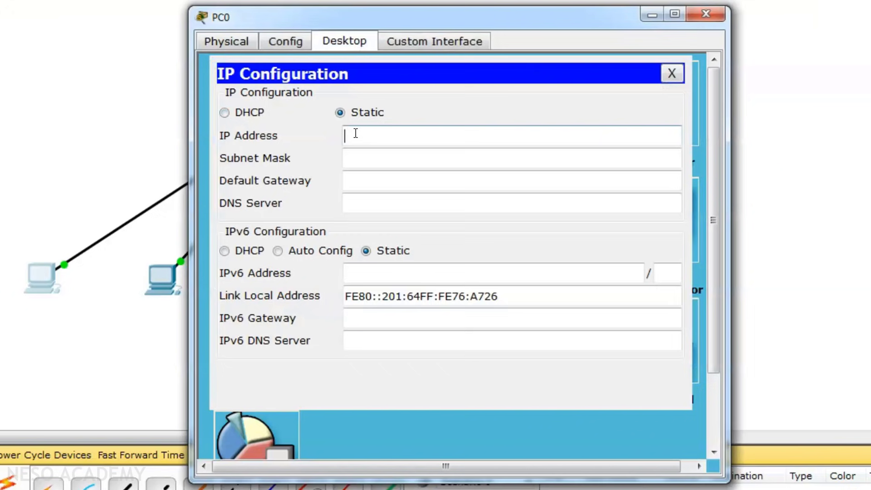
text(10.10.10.1)
click(443, 158)
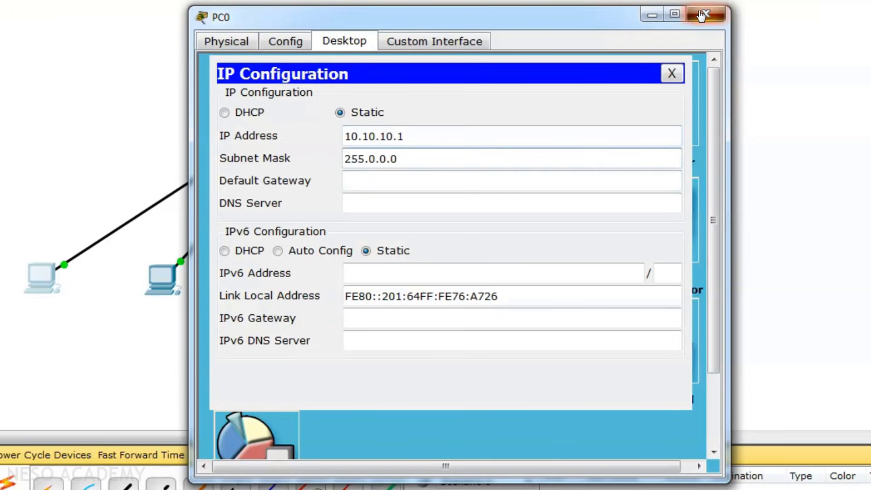
click(702, 15)
- Give PC1 static IP 10.10.10.2 with subnet mask 255.0.0.0
click(164, 278)
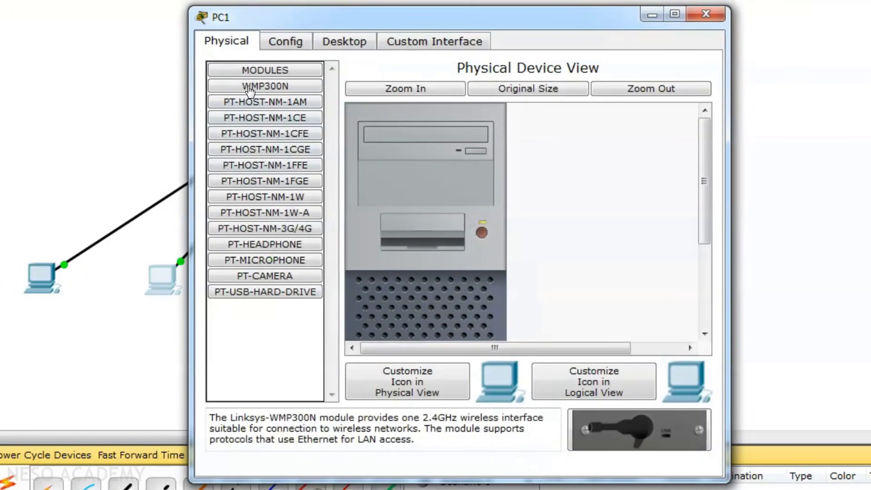
click(358, 44)
click(241, 120)
click(408, 135)
text(1)
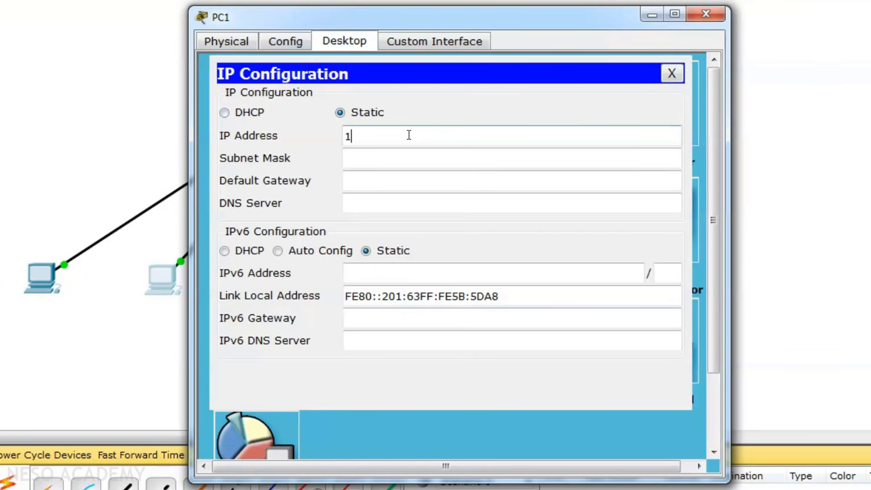
text(0.10.10.2)
click(443, 158)
click(706, 14)
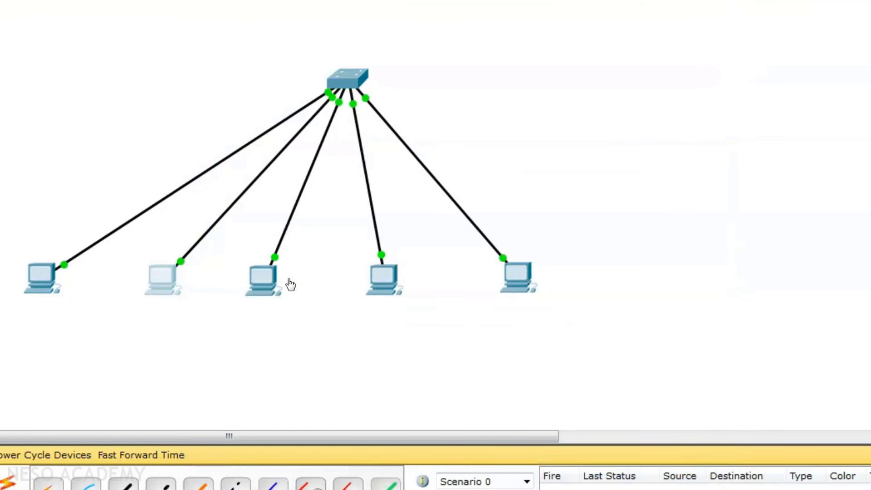
- Give PC2 static IP 10.10.10.3 in the 10.10.10.x range
click(256, 281)
click(358, 44)
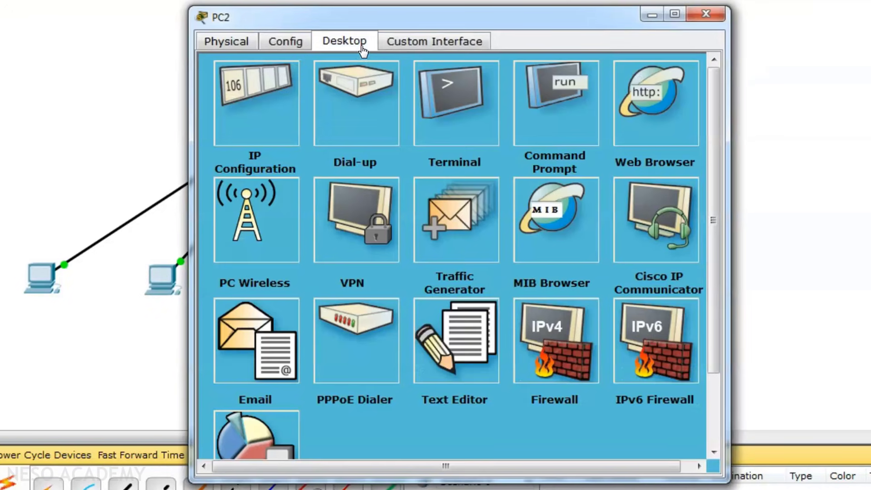
click(257, 90)
click(420, 132)
text(10.10)
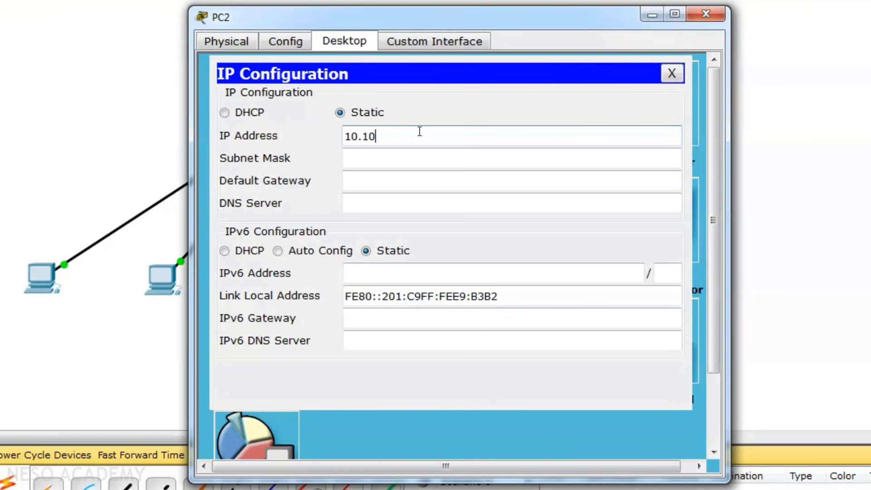
text(.10.3)
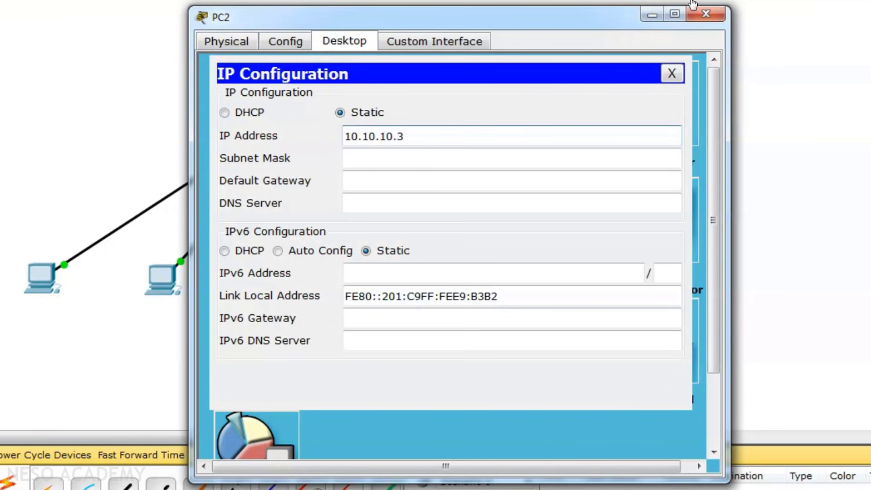
click(705, 14)
- Give PC3 static IP 10.10.10.4 with subnet mask 255.0.0.0
click(384, 279)
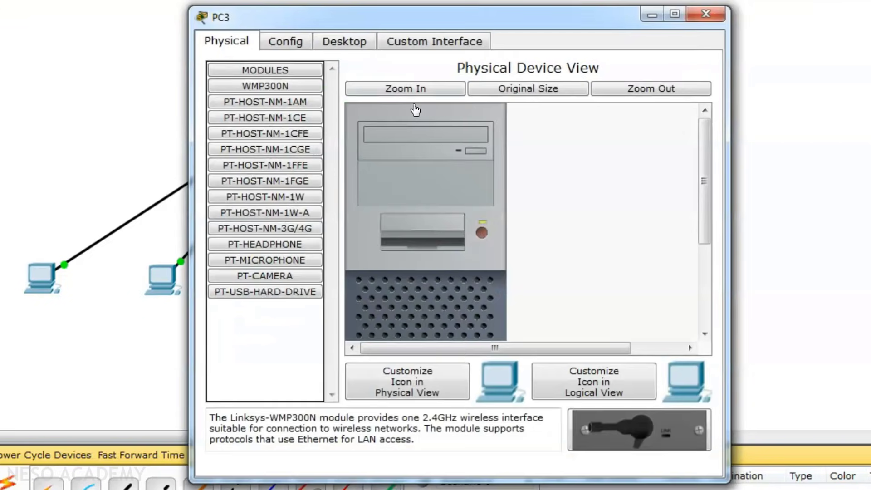
click(358, 42)
click(262, 87)
click(450, 130)
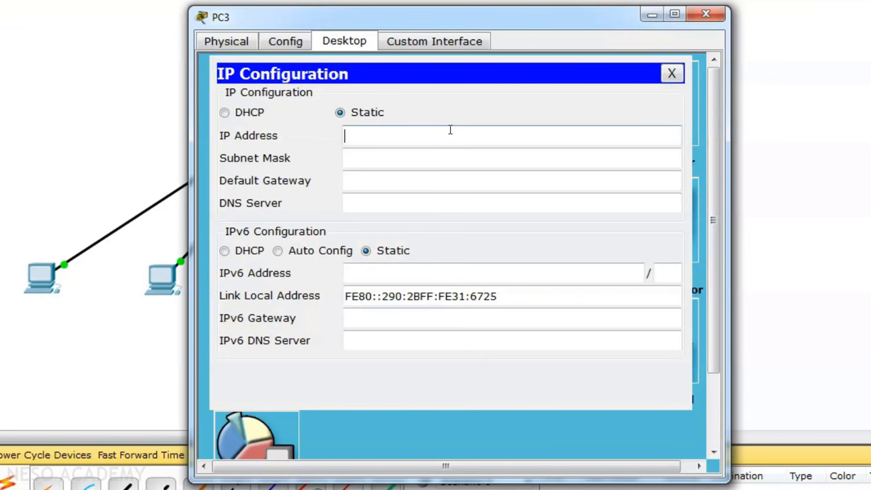
text(10.10.10.4)
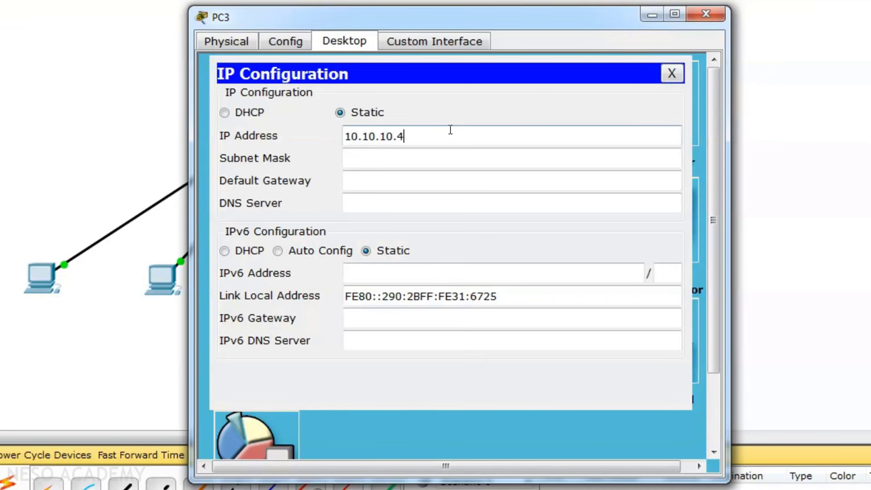
click(471, 160)
click(706, 14)
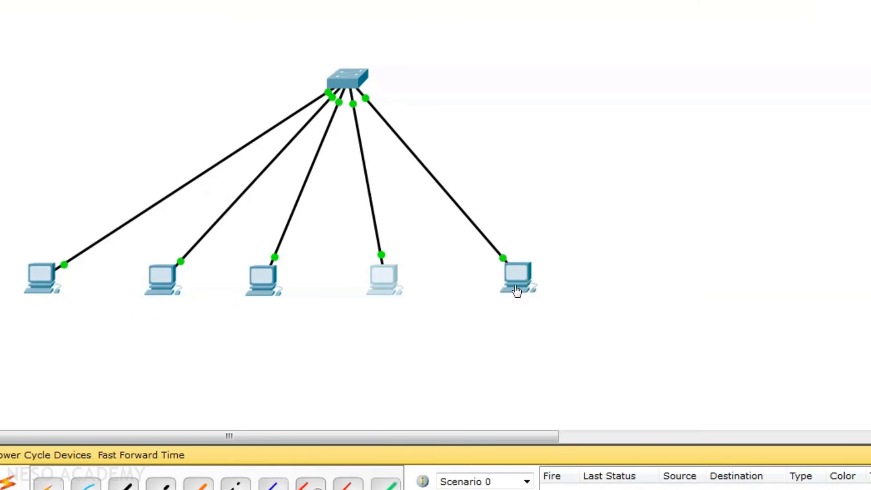
- Give PC4 static IP 10.10.10.5 with subnet mask 255.0.0.0
click(516, 291)
click(360, 45)
click(283, 114)
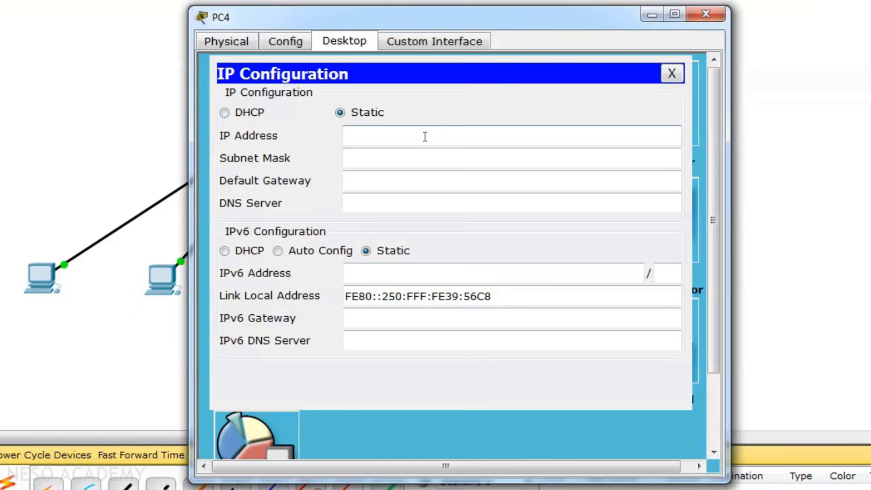
text(10.10.10.5)
key(Tab)
click(721, 14)
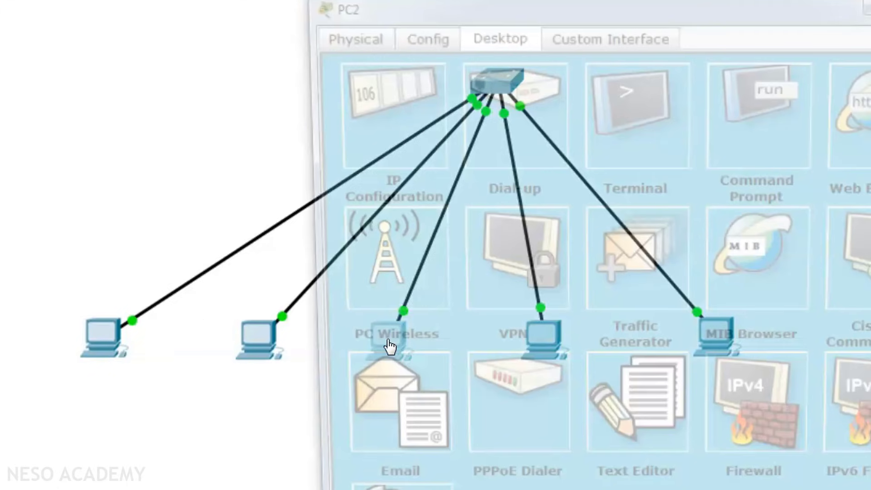
click(387, 342)
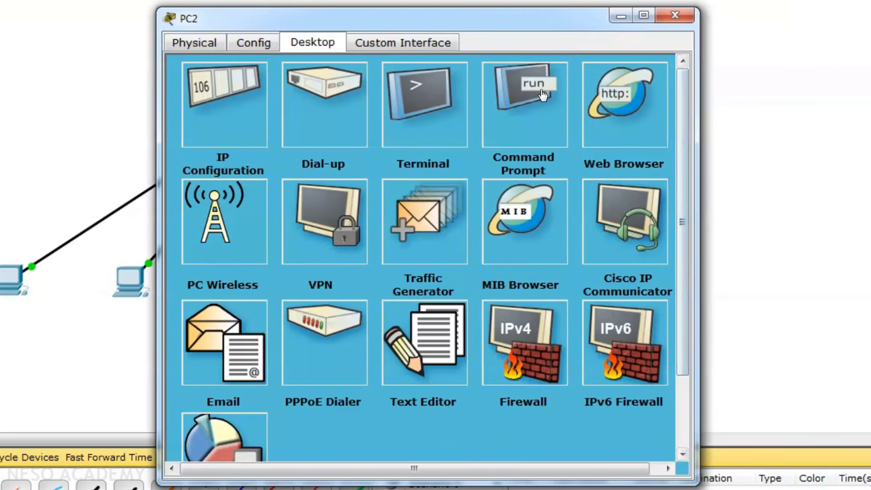
click(762, 109)
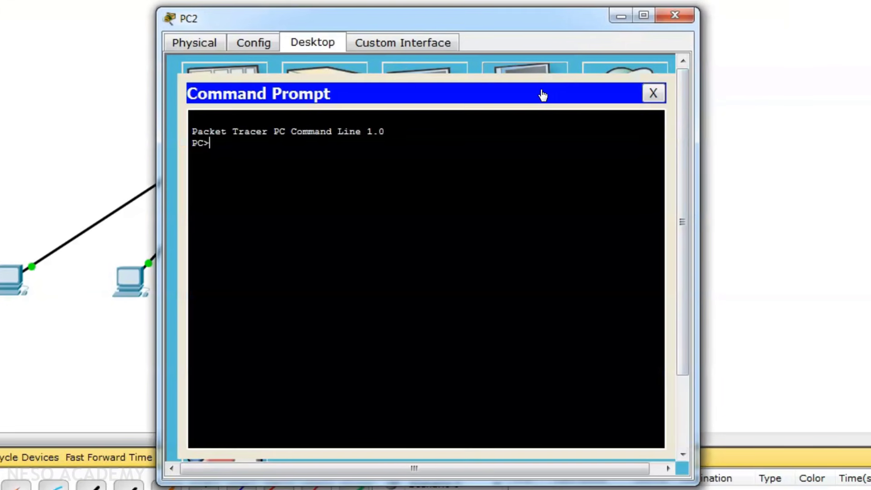
text(IPCONFIG)
key(Return)
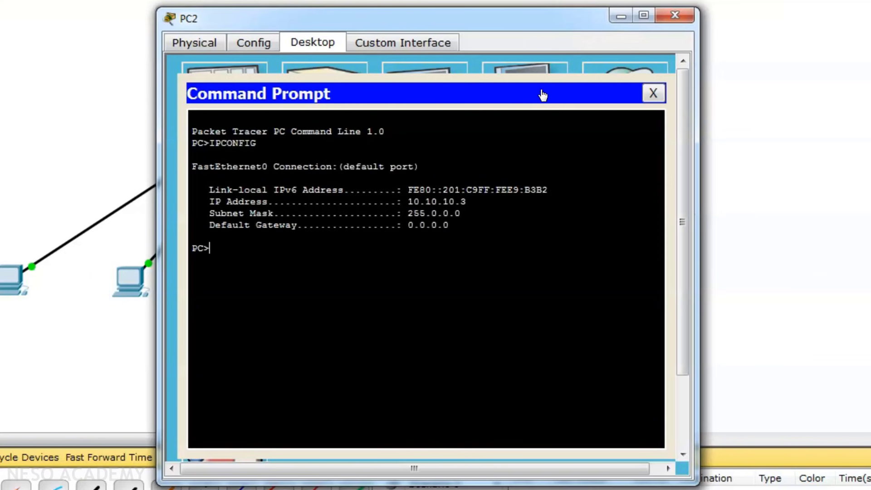
mouse_move(402, 210)
mouse_down()
mouse_move(418, 200)
mouse_move(409, 201)
mouse_up()
drag(408, 201, 466, 201)
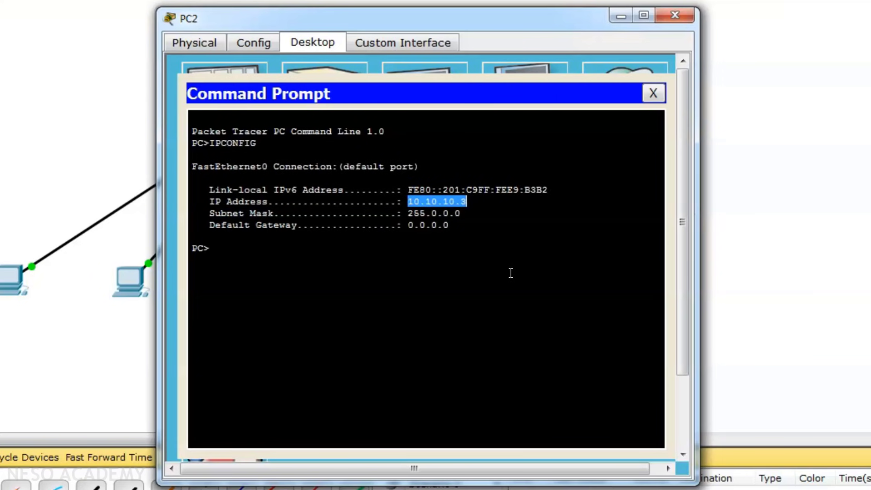
click(675, 15)
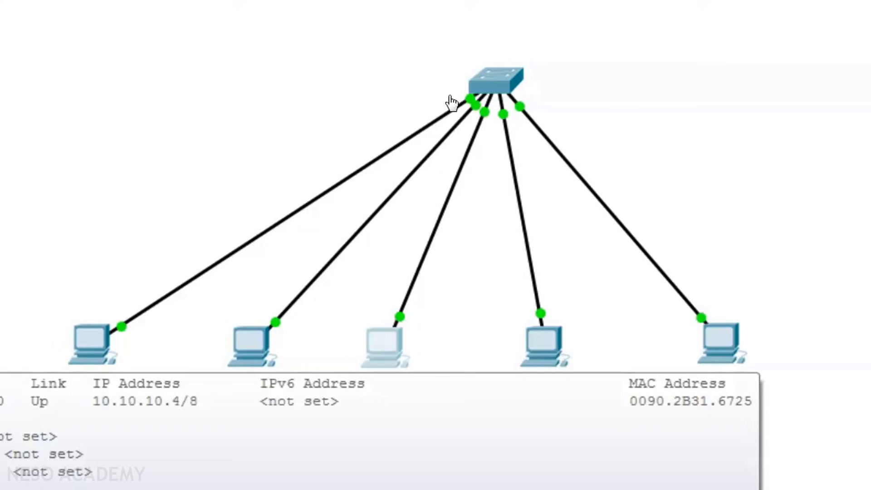
mouse_move(506, 82)
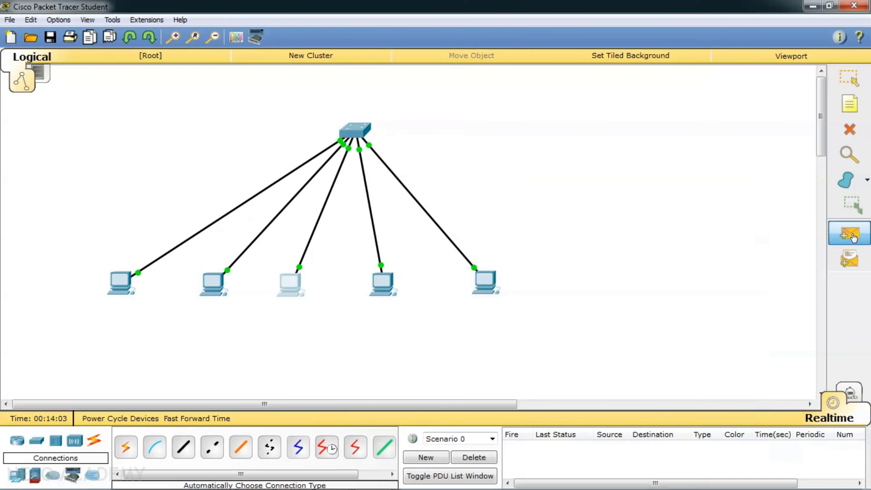
- Add a simple ICMP PDU from PC0 to PC3, then switch to Simulation mode
click(851, 234)
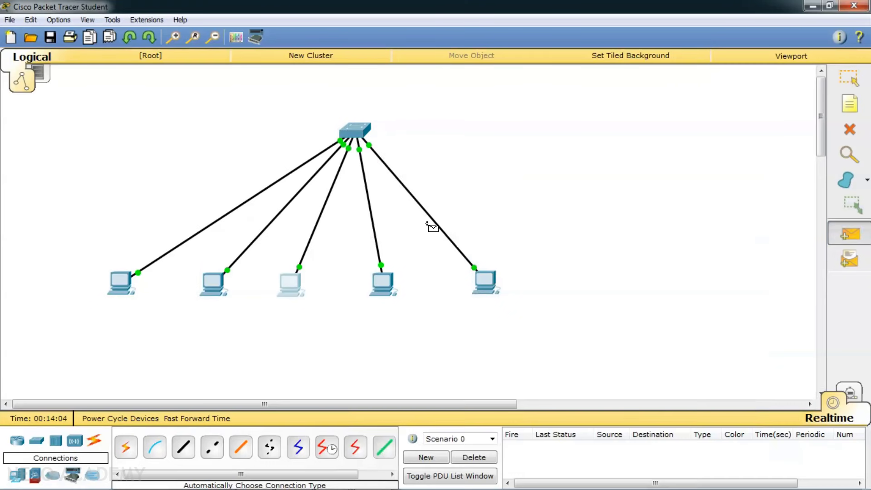
click(118, 282)
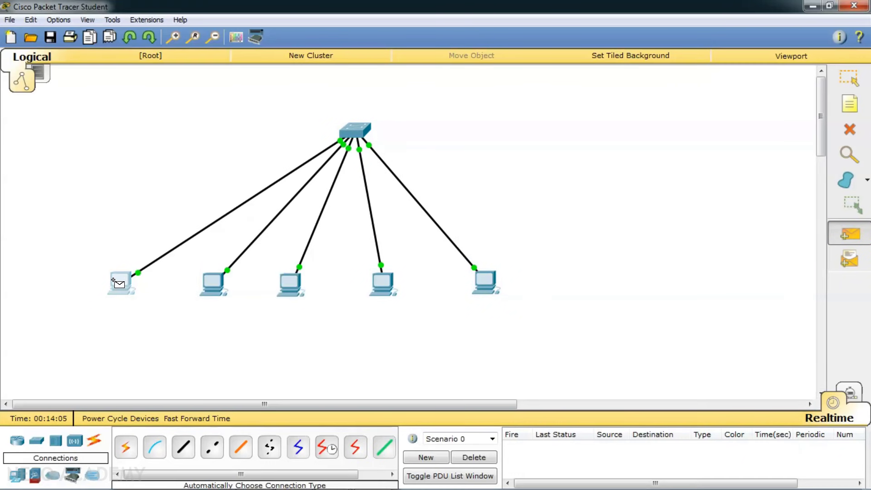
click(388, 285)
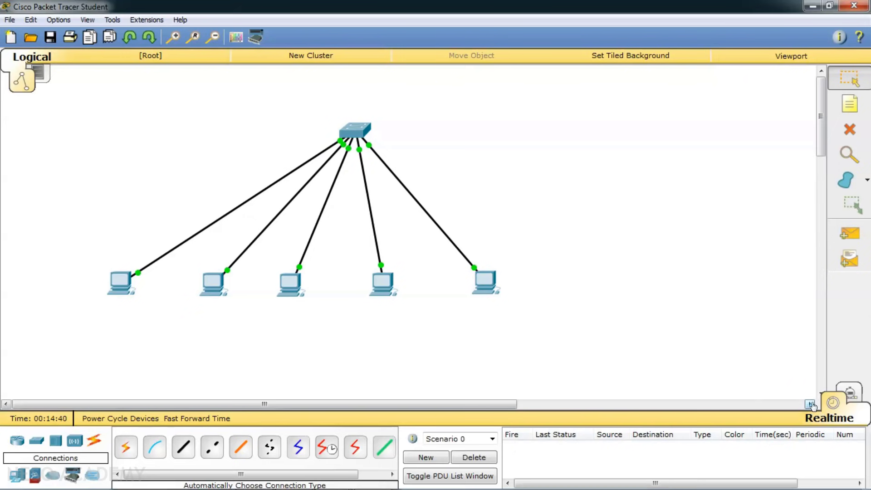
click(855, 397)
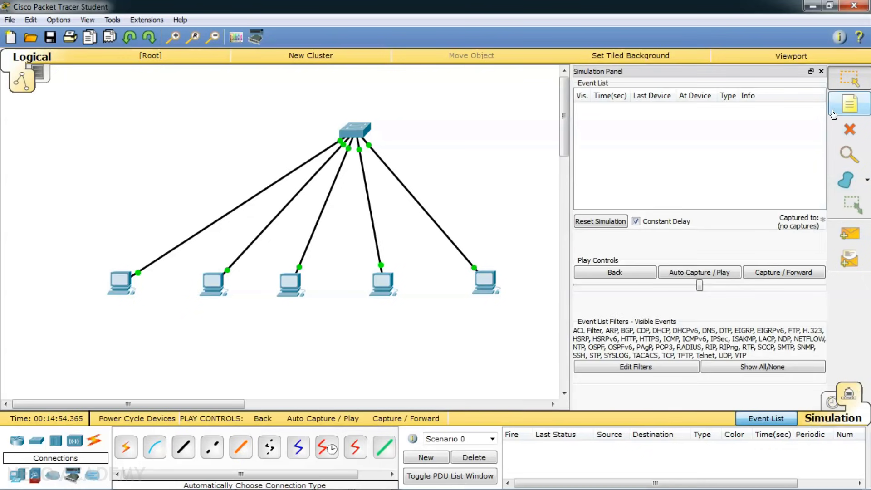
- Close the Simulation Panel and add a simple PDU from PC0 to PC3
click(821, 73)
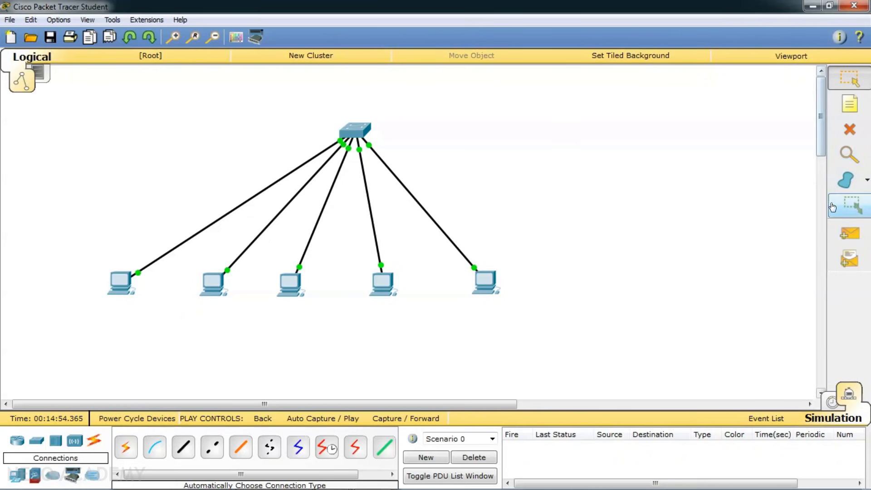
click(849, 234)
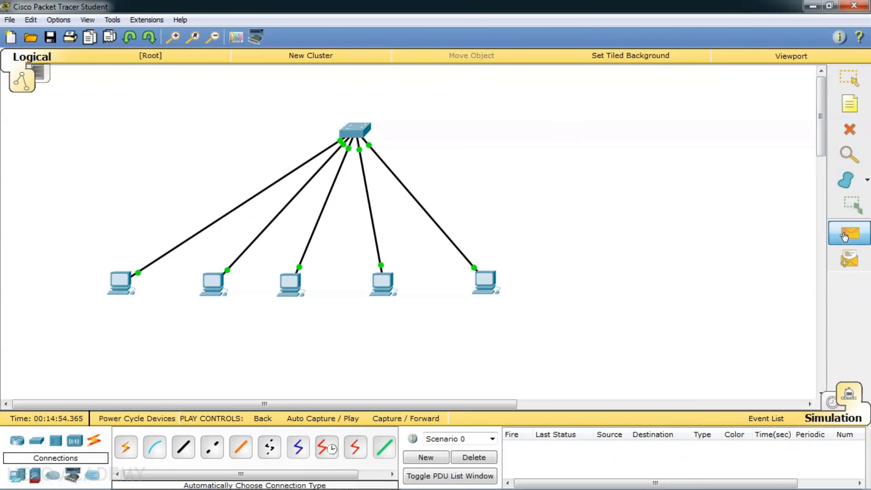
click(119, 282)
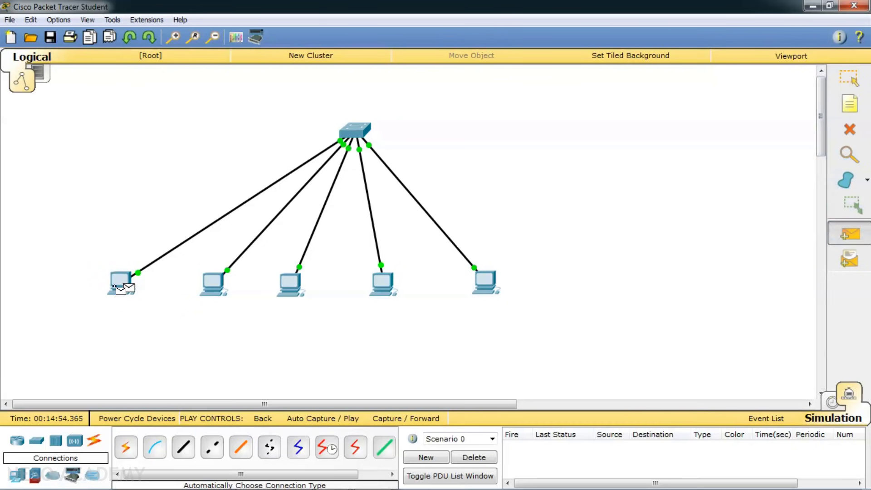
click(388, 284)
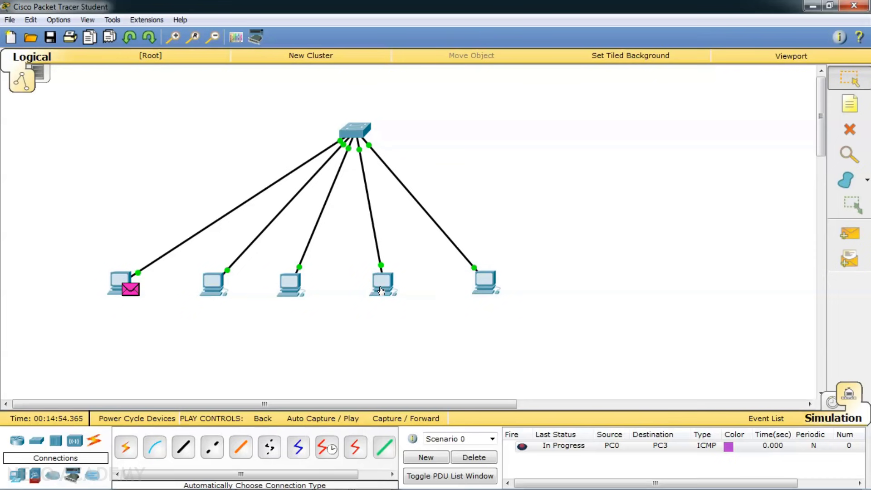
- Add notes '10.10.10.1' under PC0 and '10.10.10.4' under PC3, nudging them into place
mouse_move(381, 291)
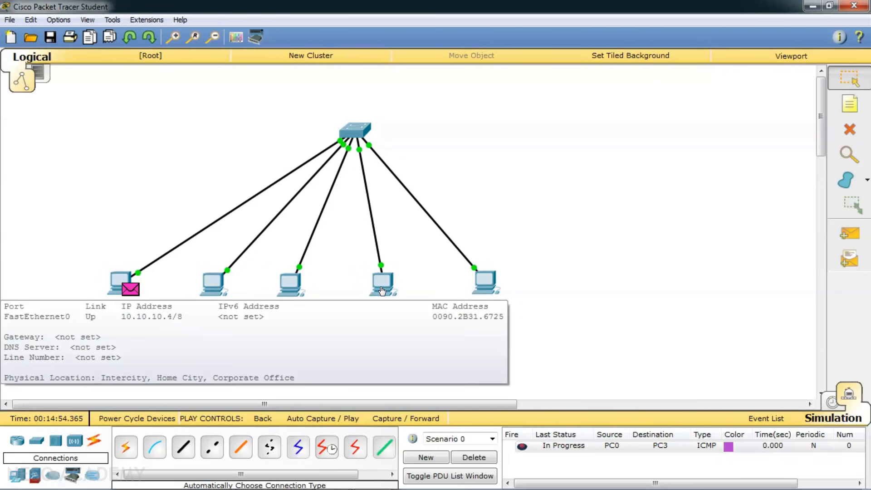
click(849, 106)
click(92, 303)
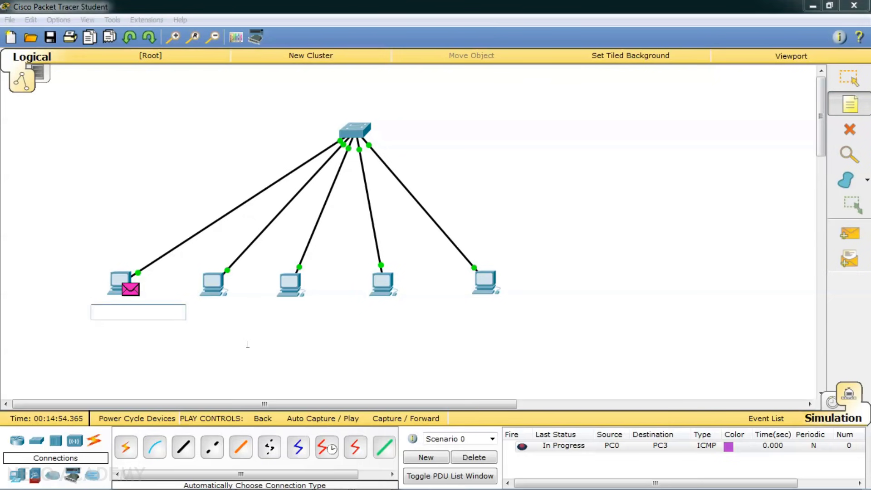
text(10.10.10.1)
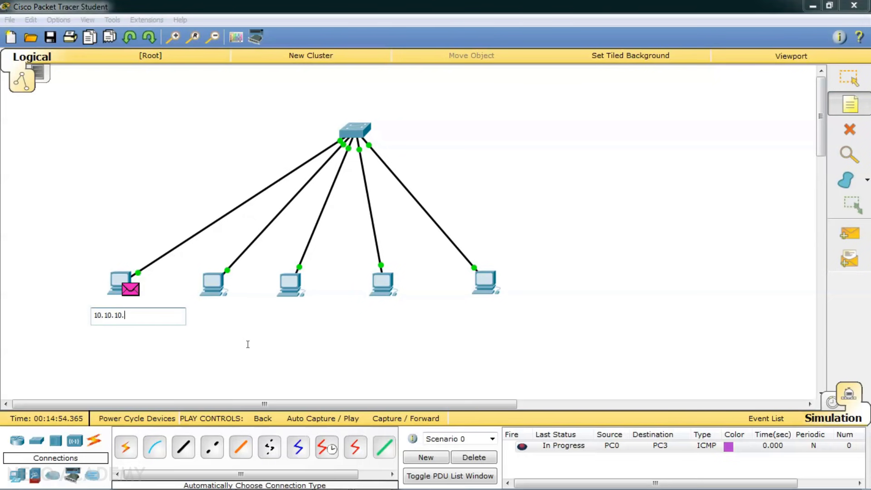
click(368, 311)
text(10.10.10.4)
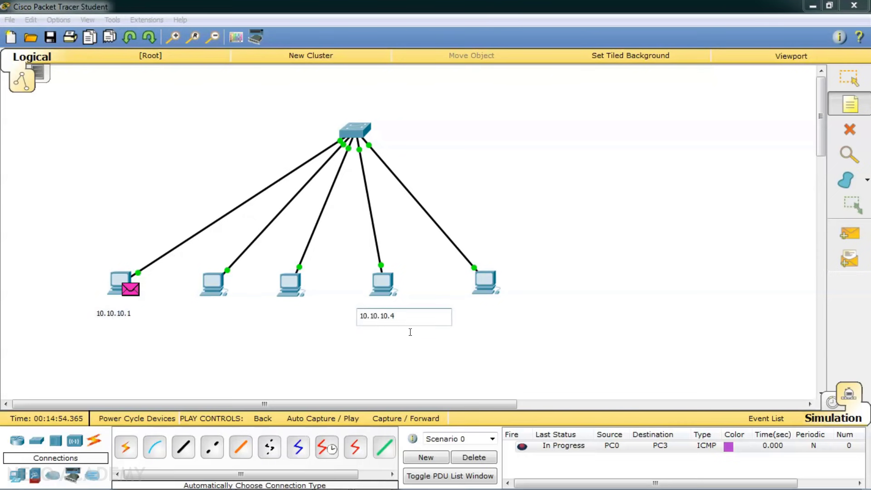
click(410, 332)
key(Escape)
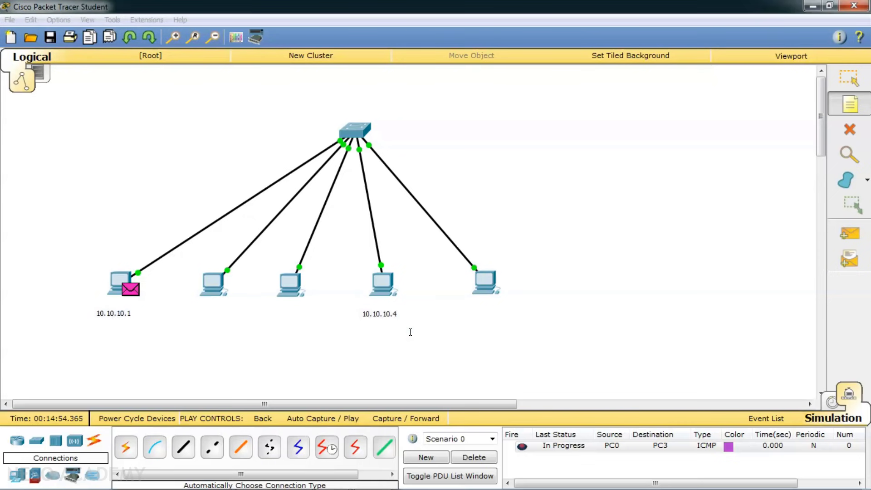
drag(375, 314, 377, 310)
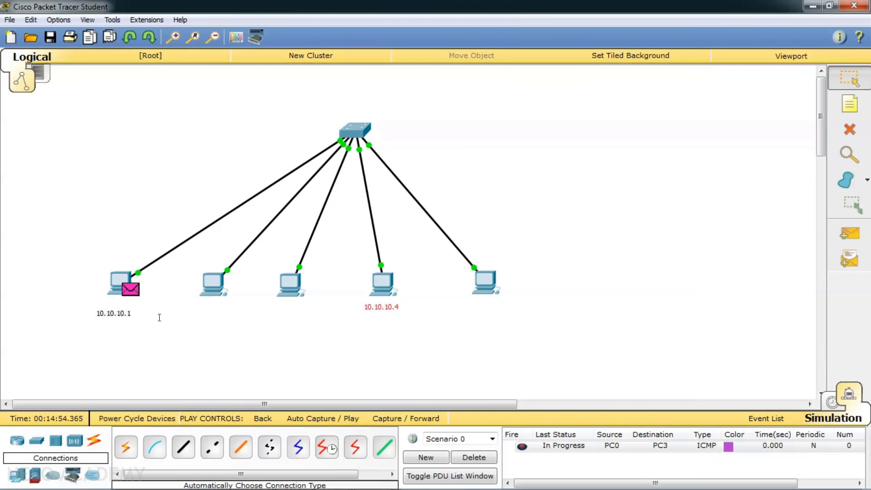
drag(113, 317, 109, 311)
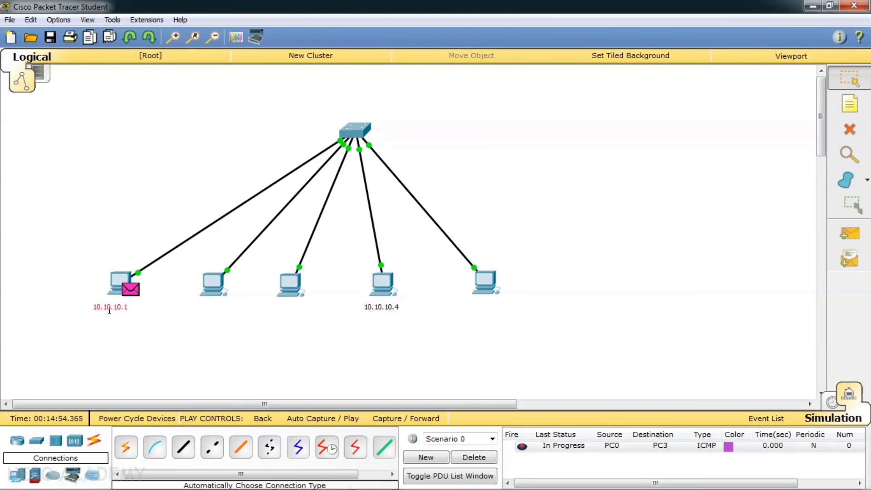
- Step the ping five times: PC0 to switch to PC3, and the reply back to PC0
click(399, 424)
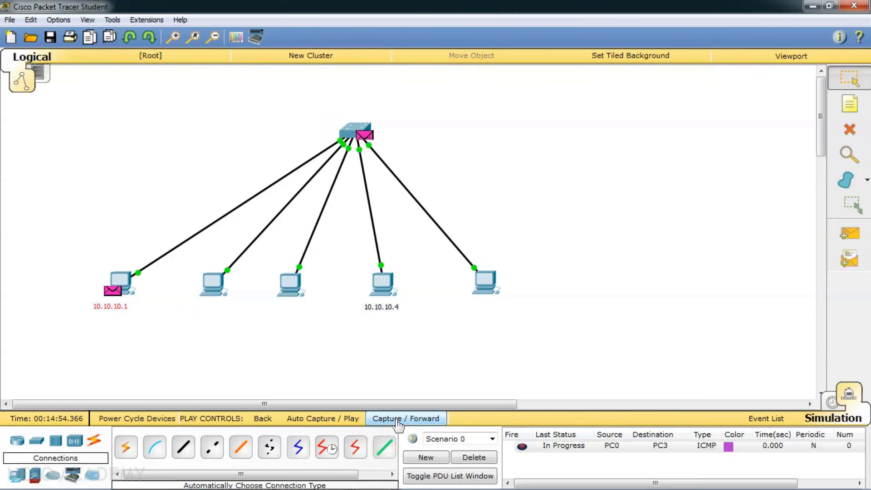
click(399, 425)
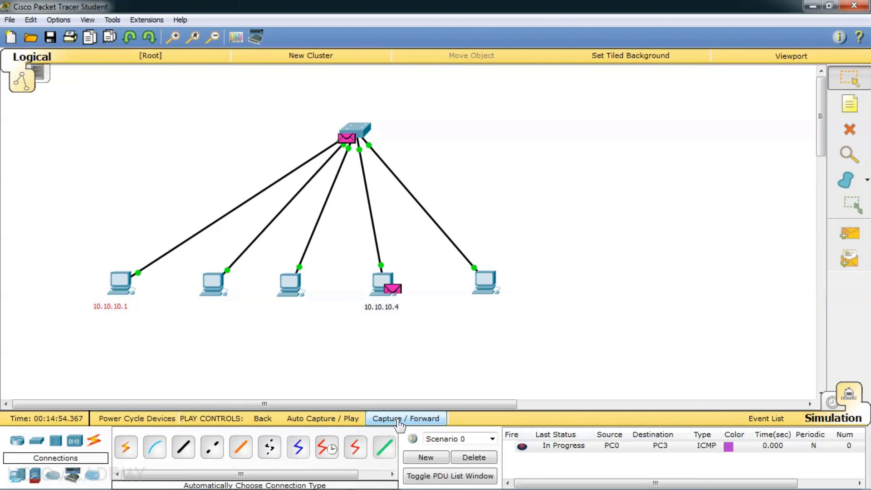
click(399, 424)
click(399, 424)
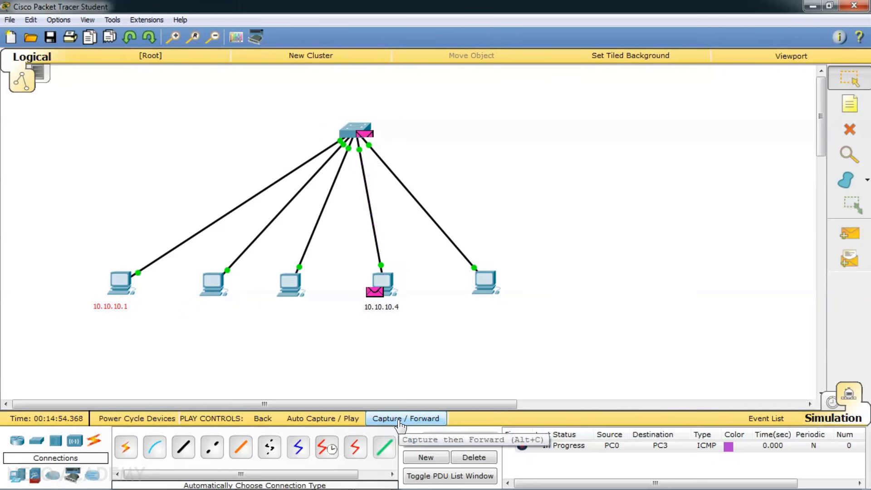
click(398, 424)
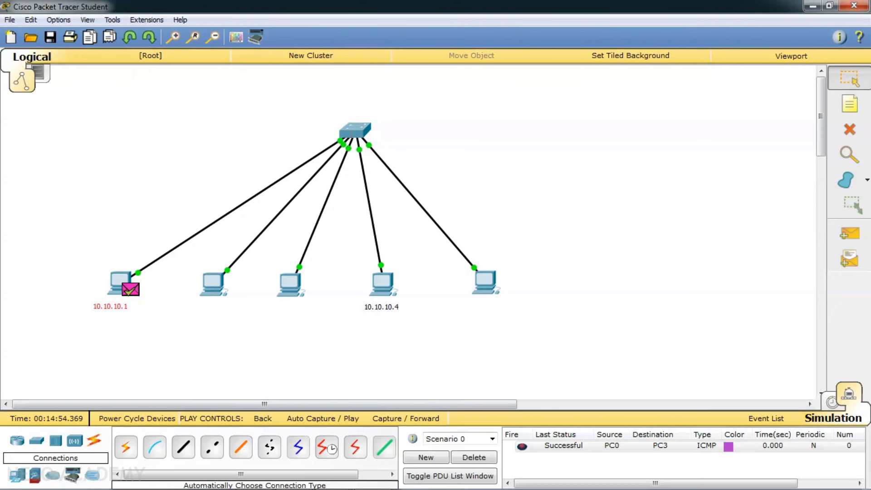
- In Switch0's CLI, enter privileged mode and run 'show mac-address-table'
click(352, 129)
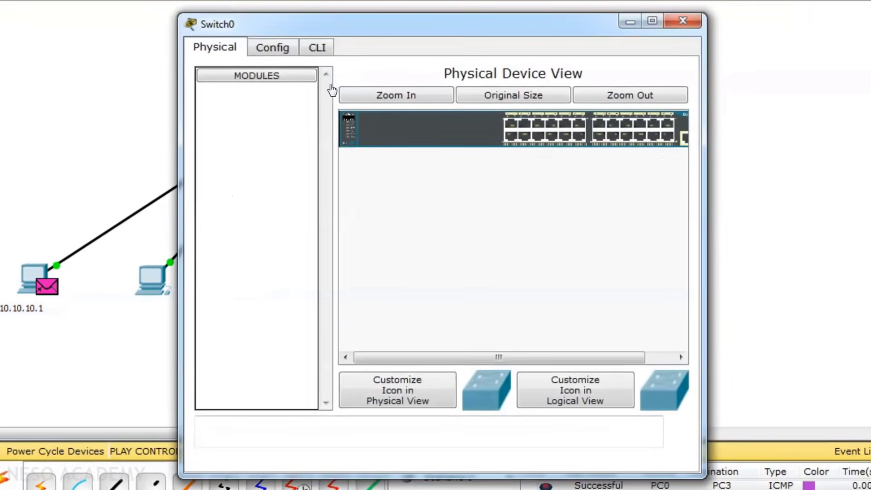
click(323, 46)
key(Return)
key(Return)
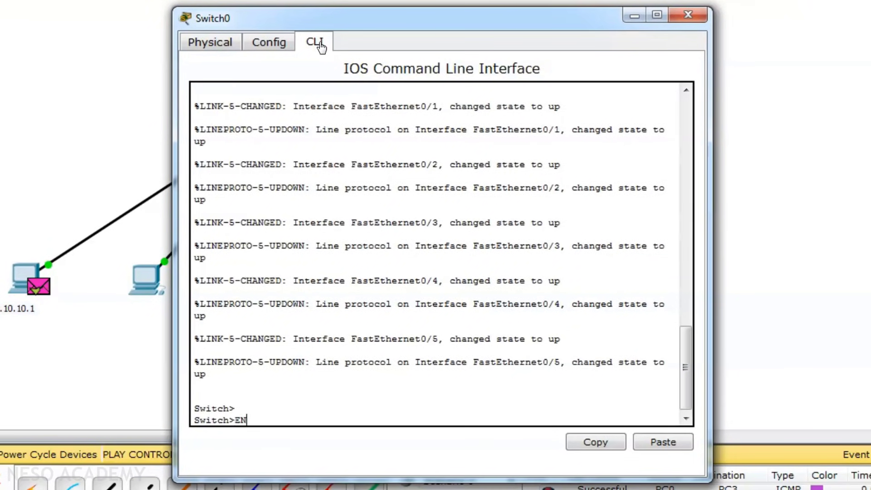
key(Return)
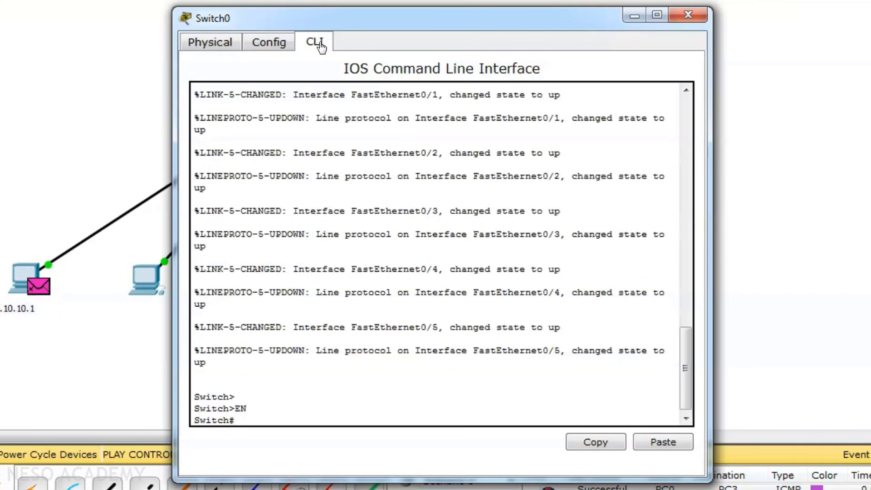
text(show mac-addres)
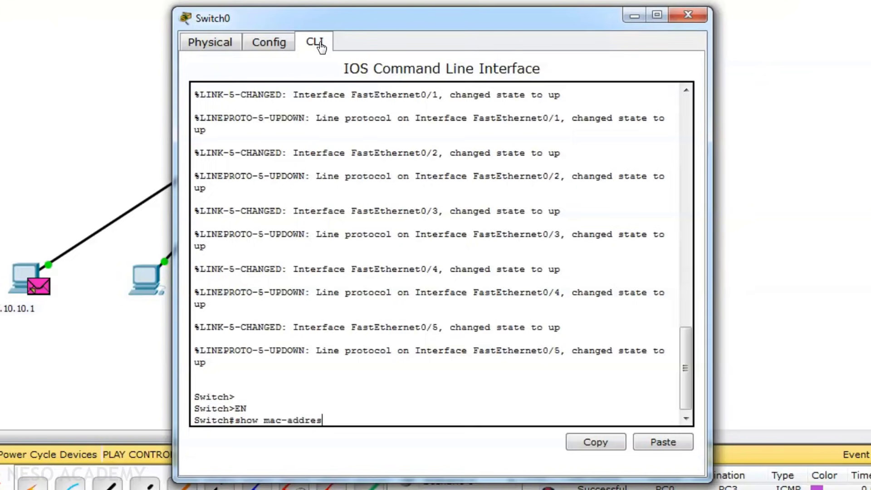
key(Tab)
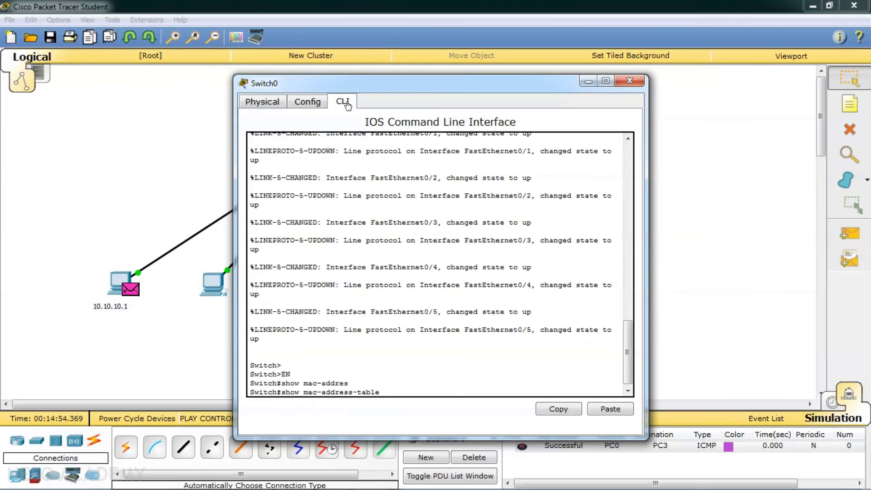
key(Return)
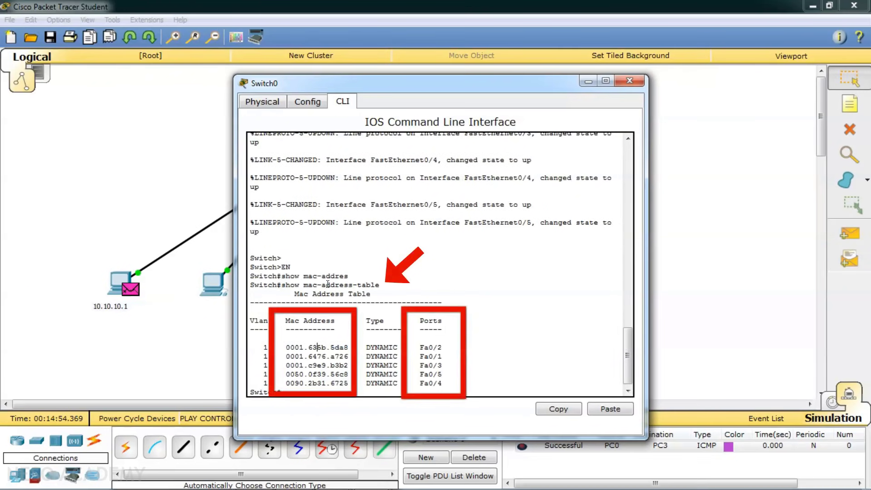